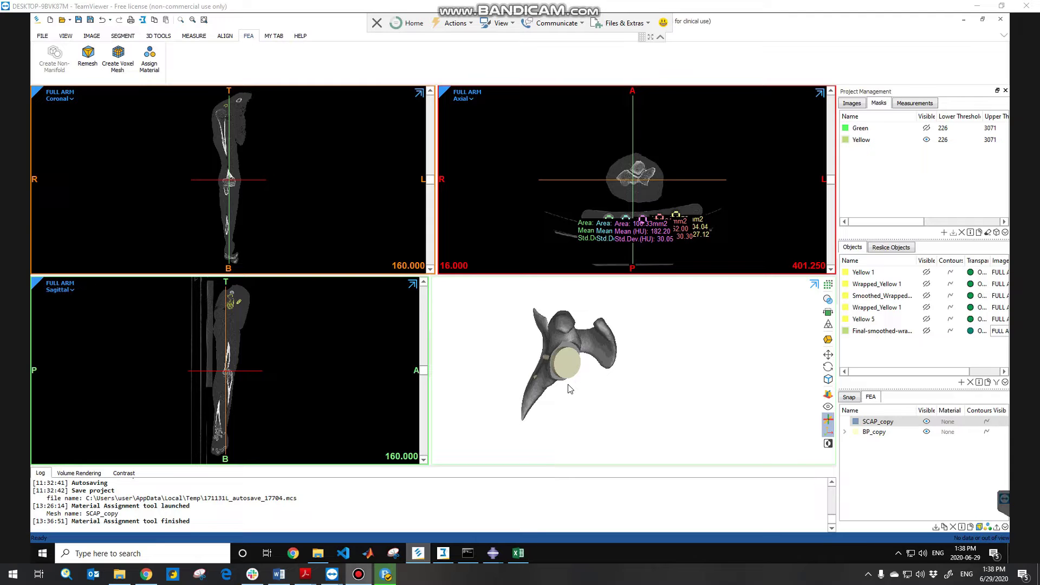
- Rotate the scapula model in the 3D view, first upward and then sideways, to inspect its other faces
left_click(572, 380)
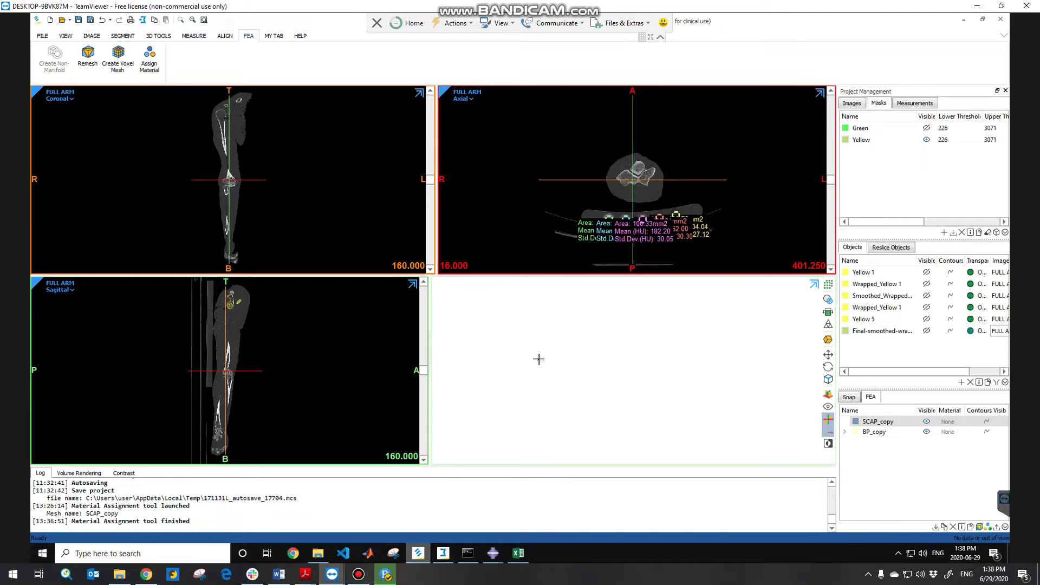
left_click_drag(579, 356, 586, 336)
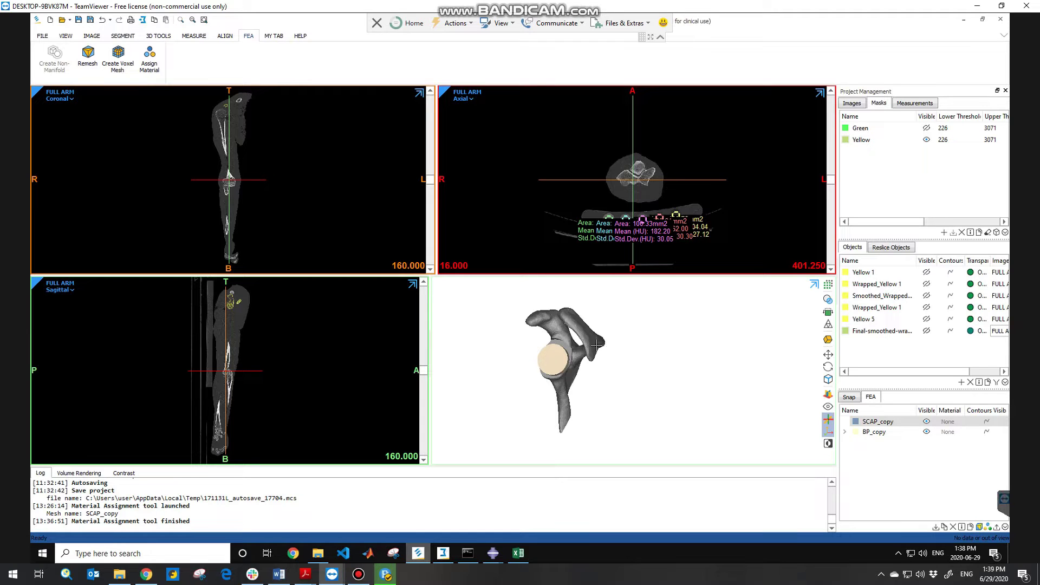
right_click_drag(597, 340, 574, 340)
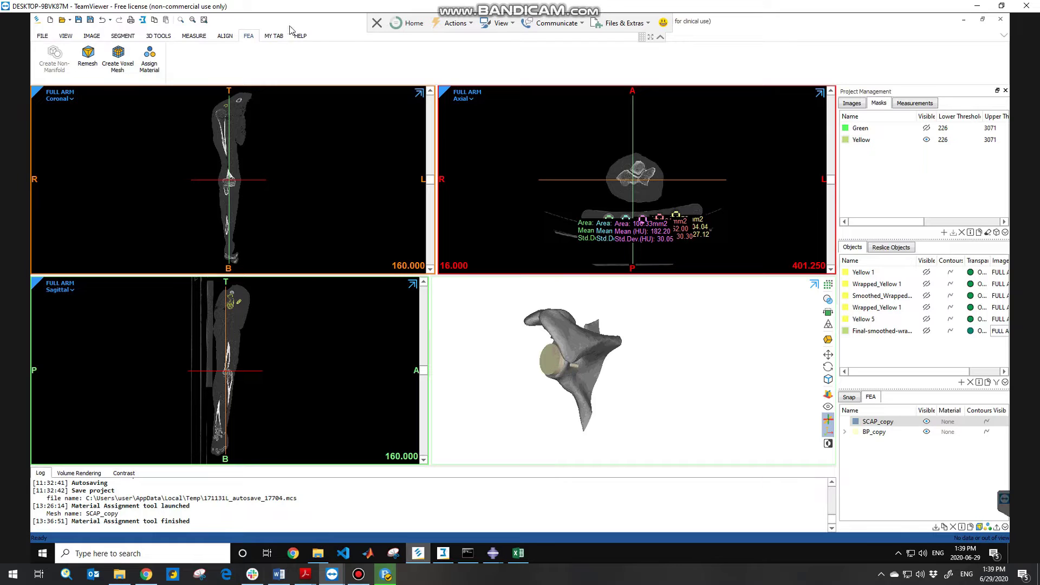
left_click(145, 67)
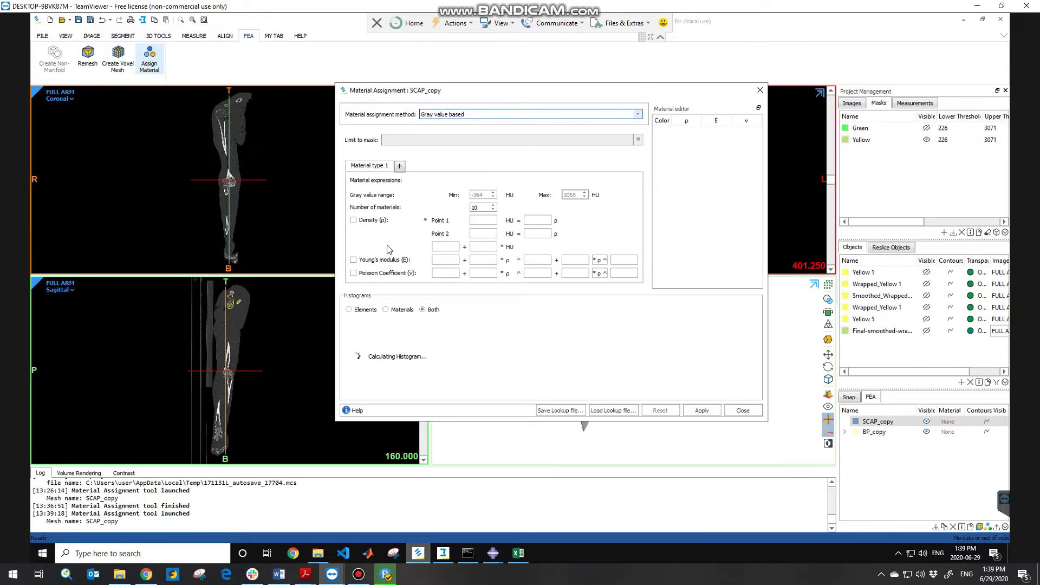
left_click_drag(466, 92, 310, 78)
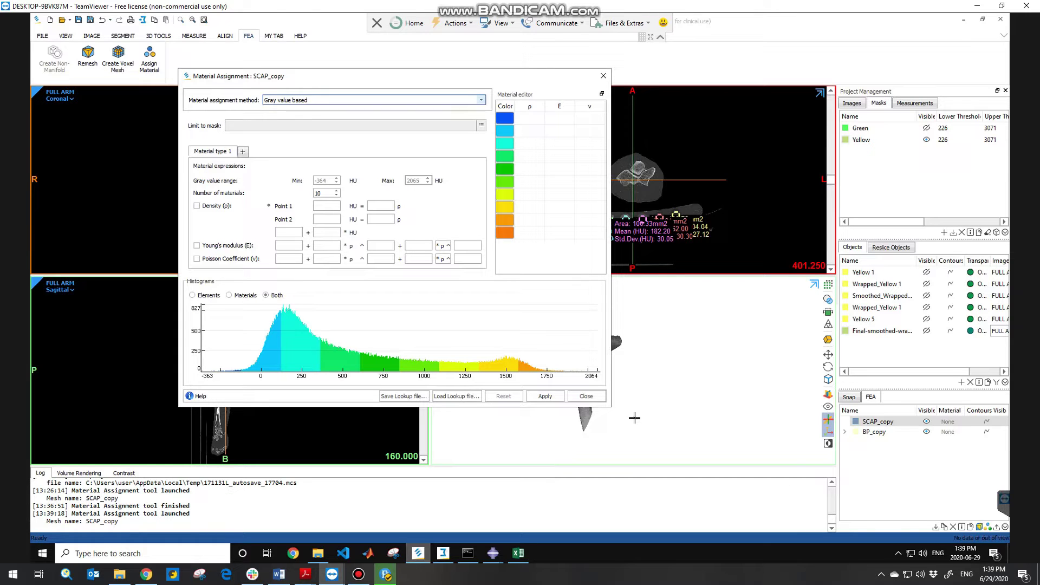
left_click(603, 75)
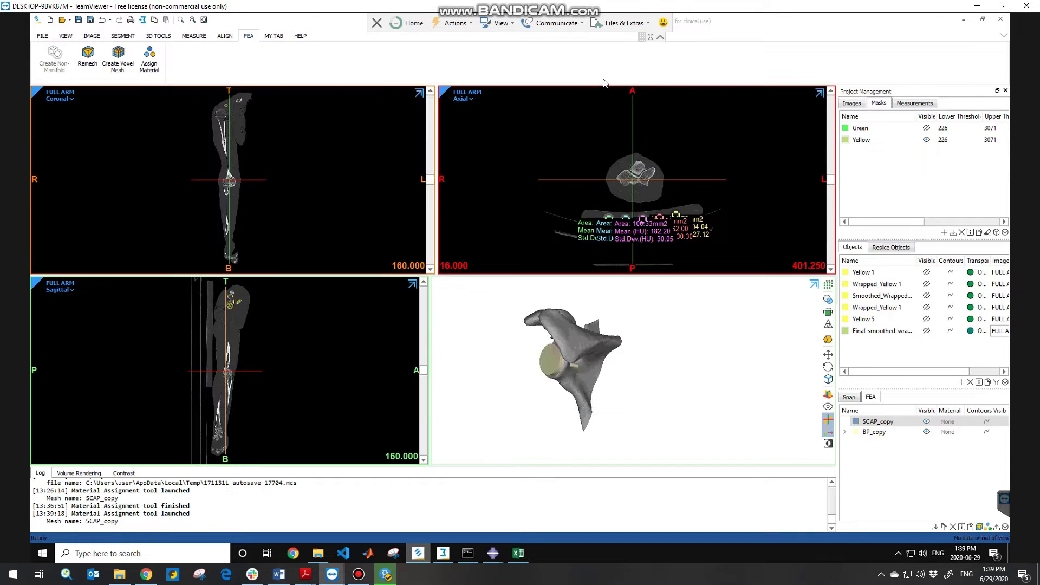
- Open Materials... for SCAP_copy from the FEA list and dismiss the Engineering login prompt
right_click(895, 423)
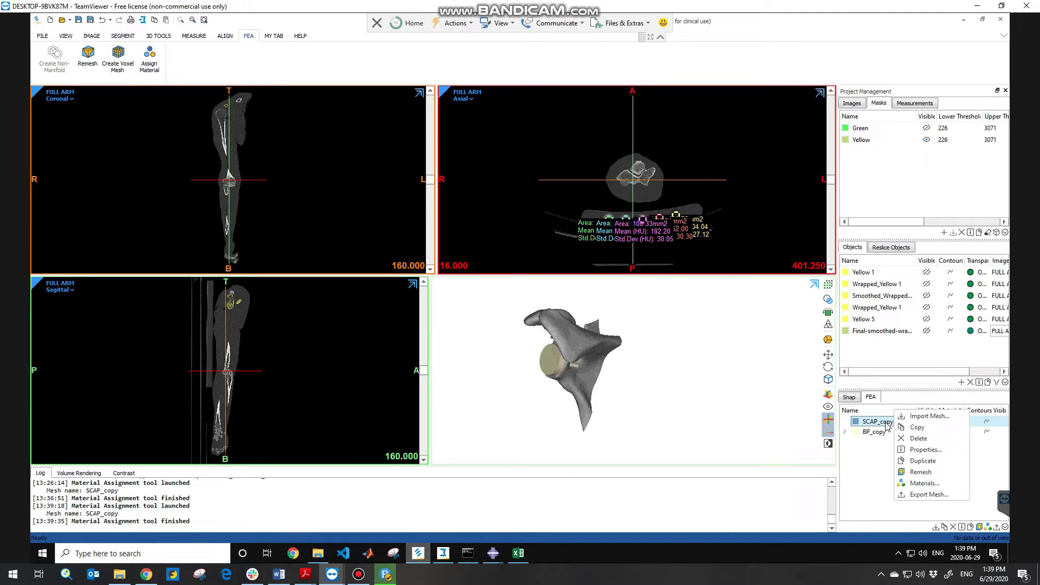
left_click(919, 484)
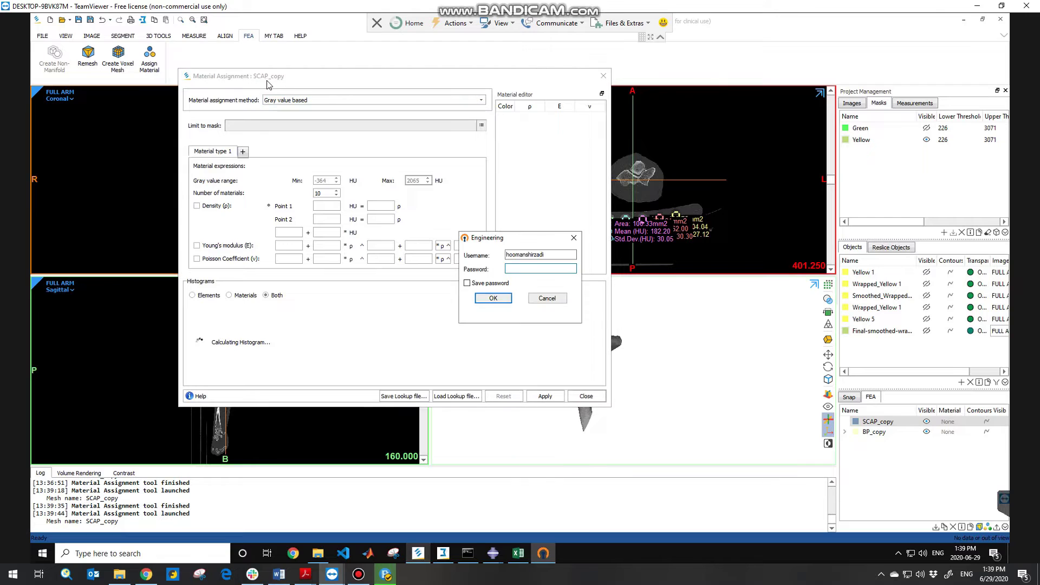
left_click(573, 238)
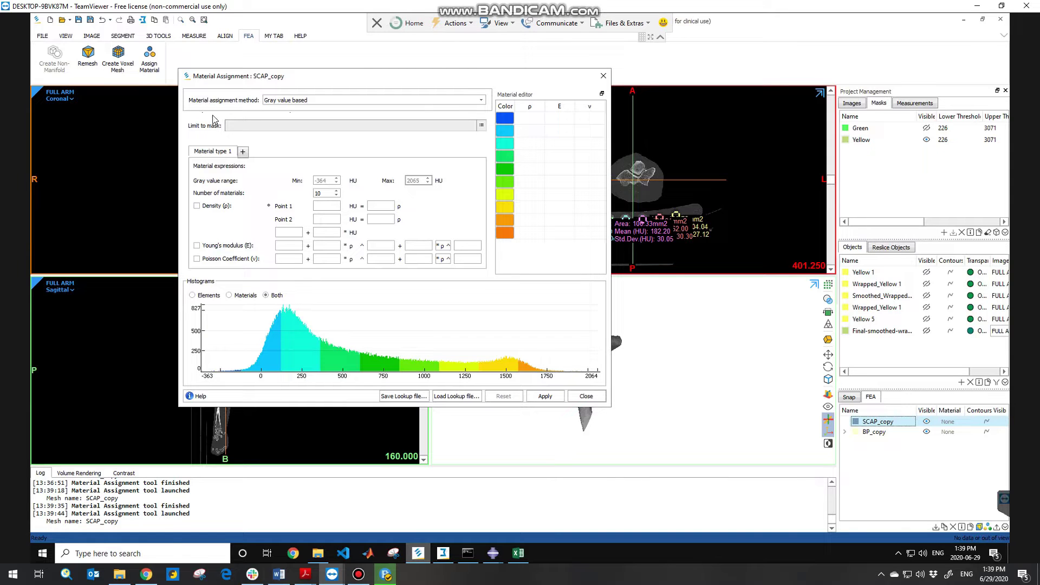
left_click(452, 104)
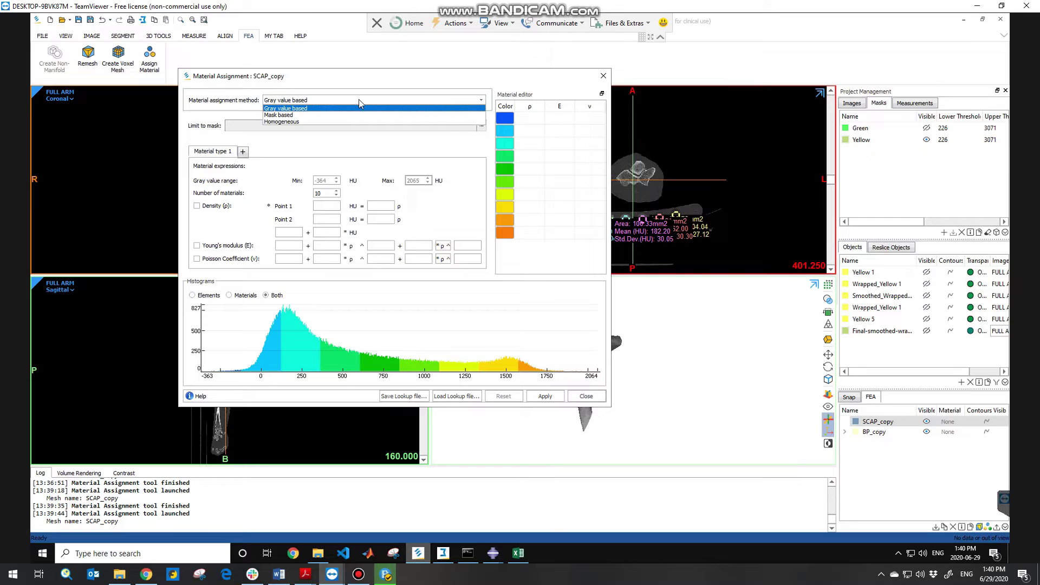
left_click(311, 113)
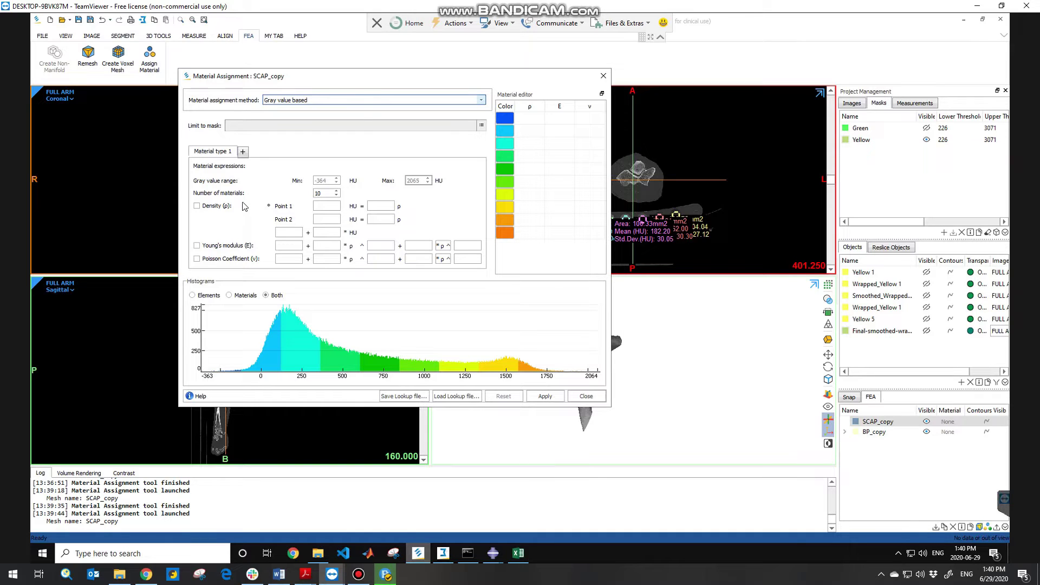
left_click(242, 152)
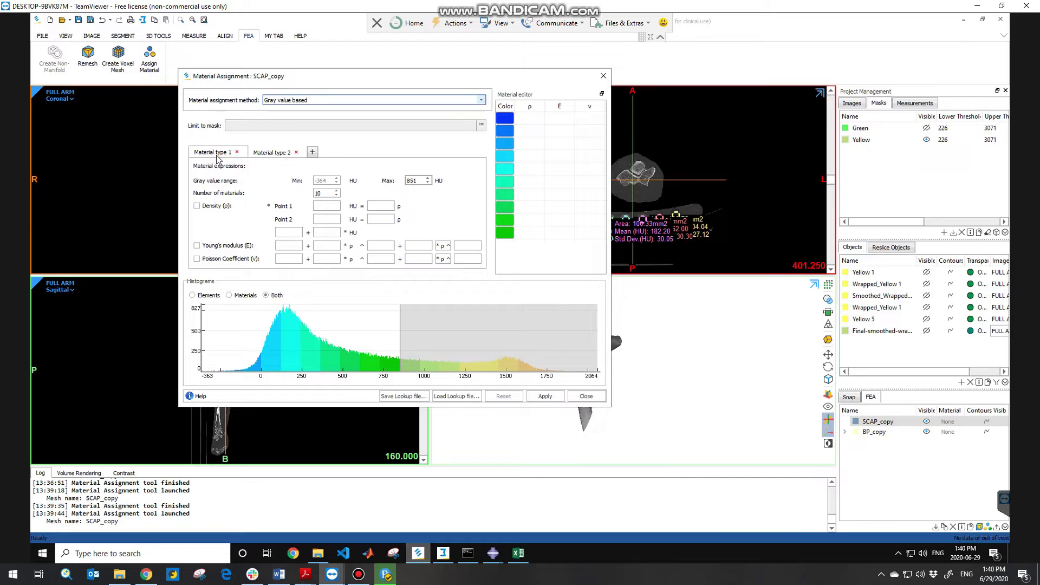
- Show Material type 2's 852 to 2065 HU range and move the dialog right to reveal the slices
left_click(259, 157)
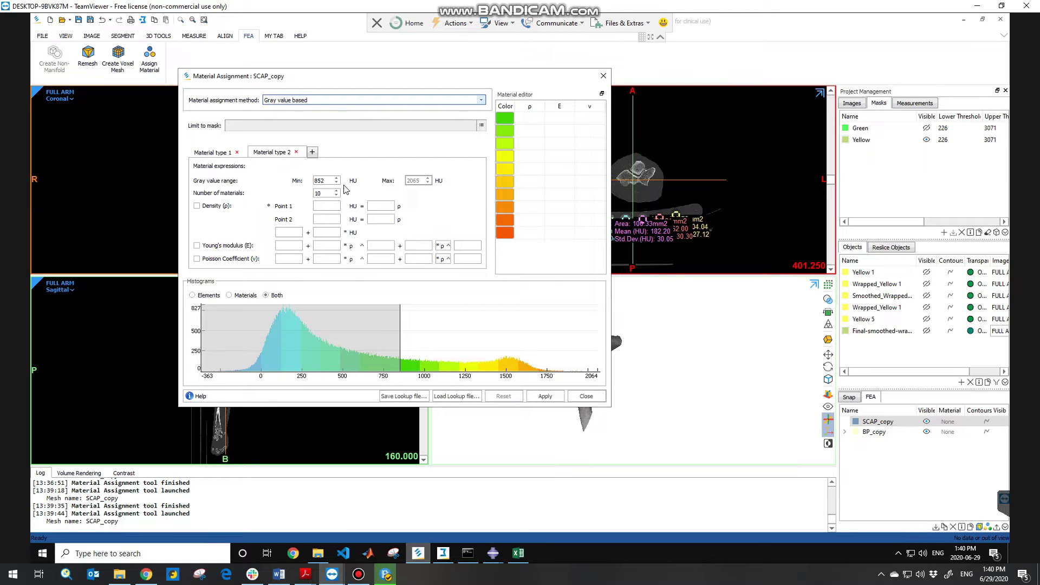
left_click_drag(360, 79, 533, 94)
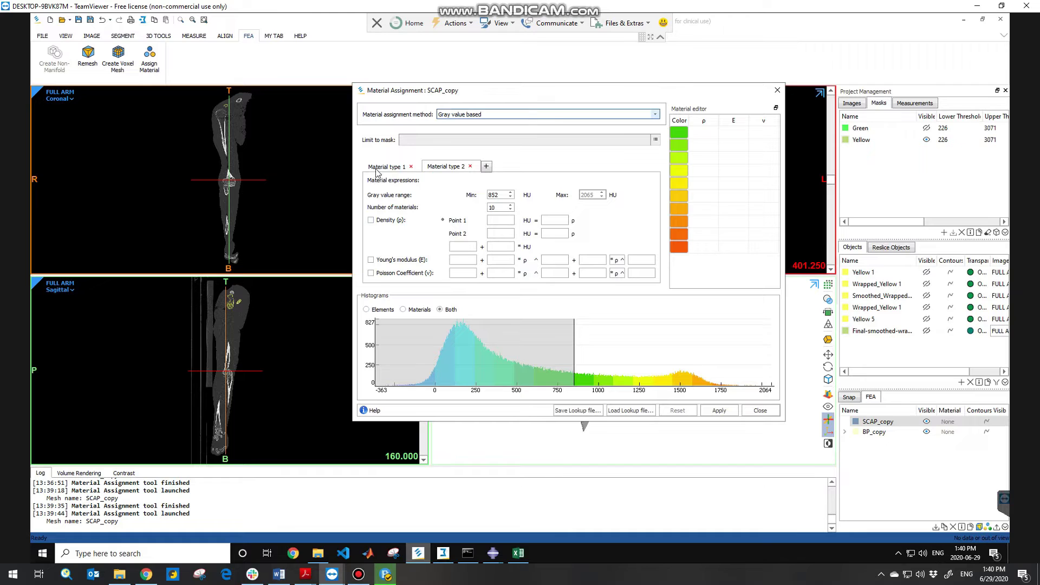
- Change Material type 1's maximum from 851 to 0 HU so Material type 2 starts at 1 HU
left_click(393, 168)
left_click(444, 169)
left_click(389, 167)
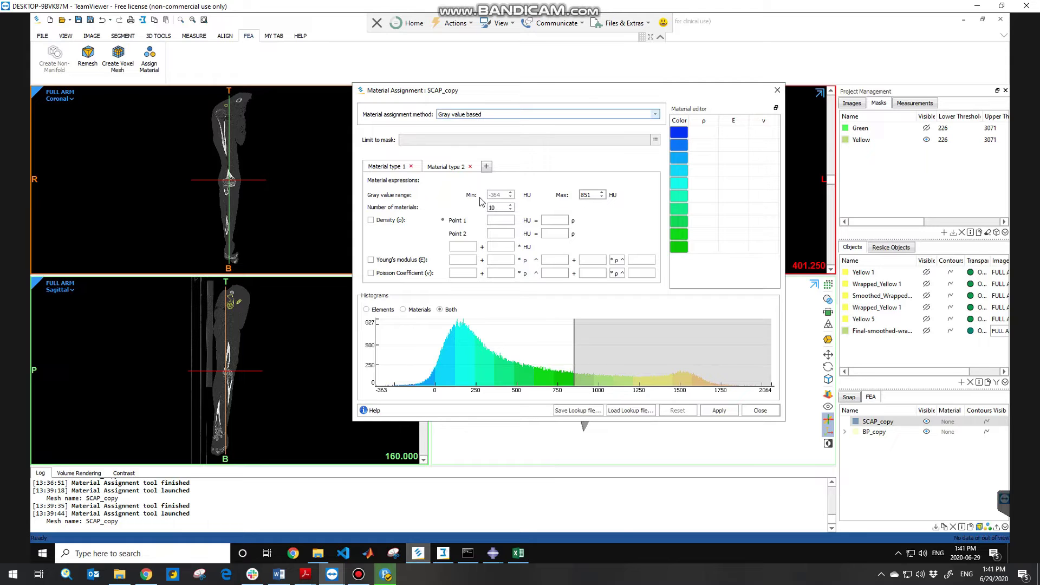
left_click(586, 196)
left_click_drag(593, 195, 580, 195)
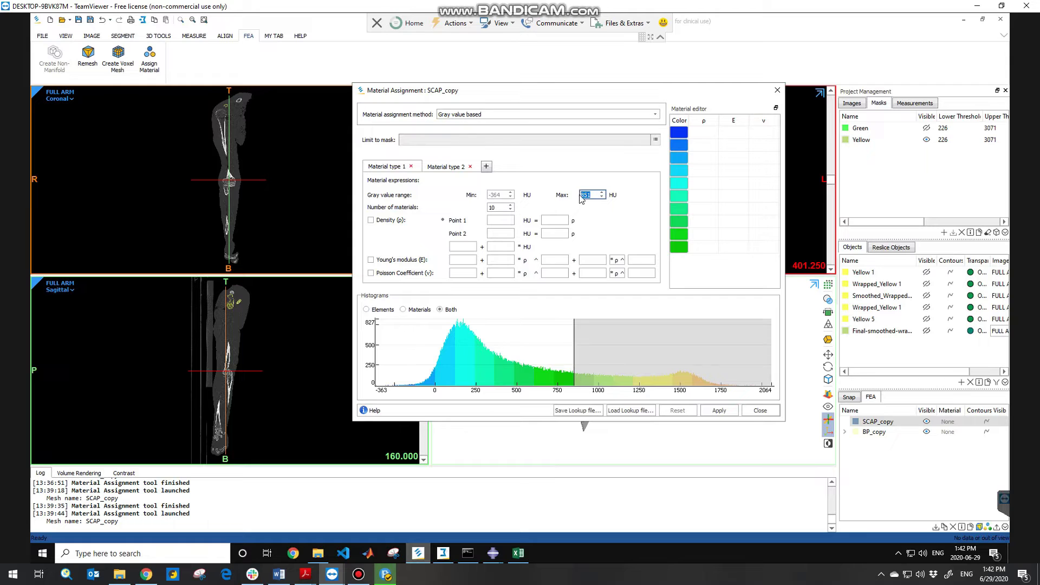
type("0")
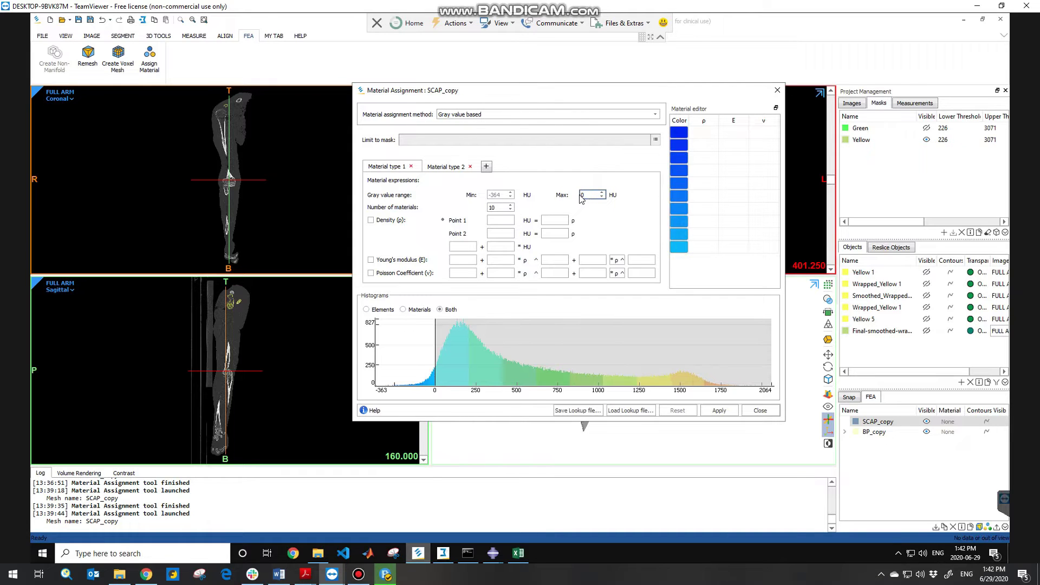
left_click(434, 169)
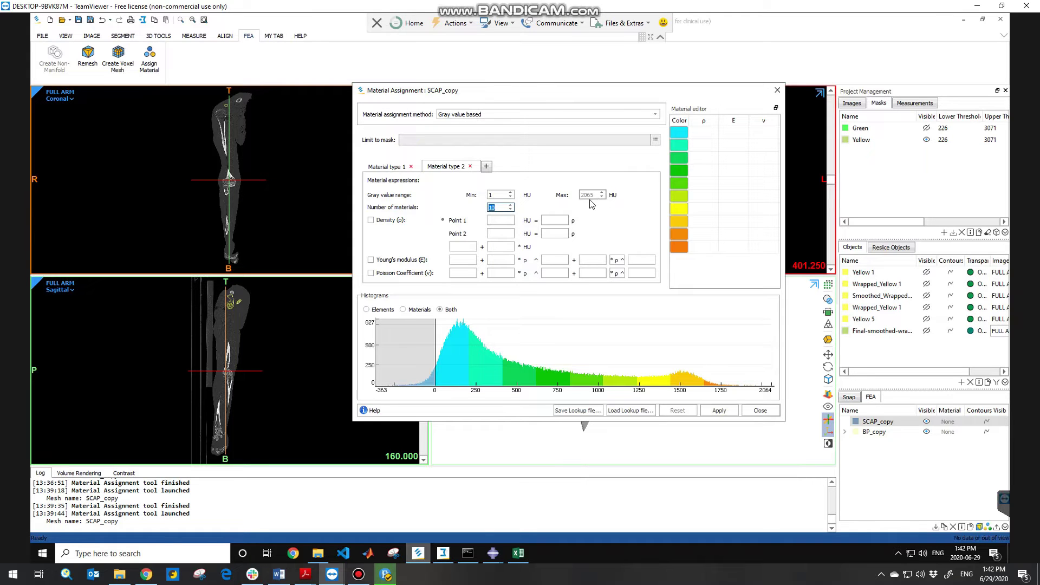
- Go back to Material type 1, covering -364 to 0 HU with ten materials
left_click(388, 167)
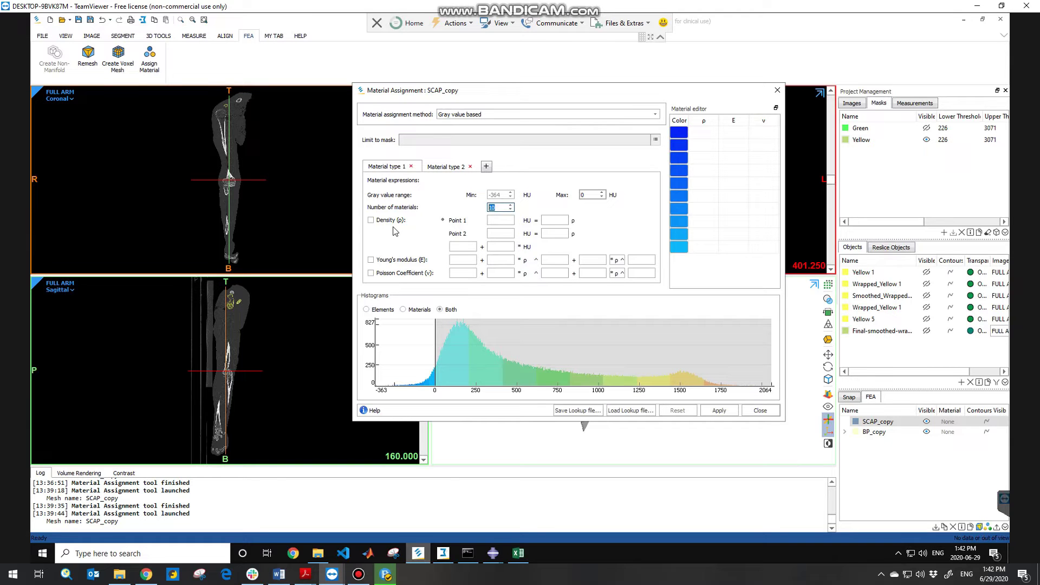
- Enable density for Material type 1, defined by the a + b*HU expression with coefficients left at 0
left_click(374, 222)
left_click(508, 222)
left_click(442, 247)
left_click(463, 248)
- Turn on Young's modulus (E) and Poisson coefficient (ν) for Material type 1, keeping every coefficient at 0
left_click(501, 248)
left_click(493, 248)
left_click(493, 249)
left_click(467, 252)
left_click(371, 260)
left_click(370, 273)
left_click(475, 275)
left_click(450, 246)
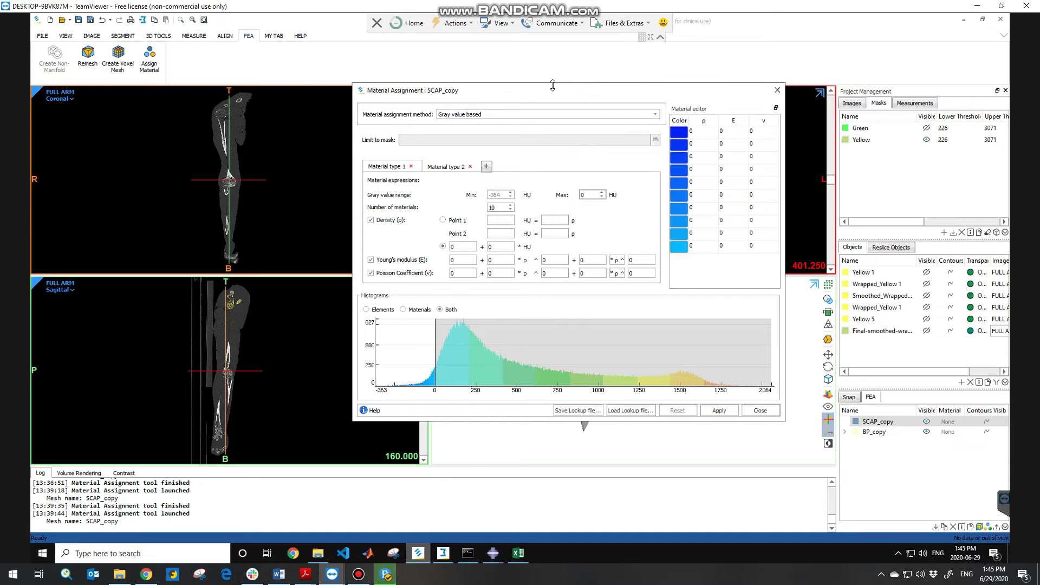
- Move the Material Assignment dialog left, clear of the scapula 3D view and axial slice
left_click_drag(553, 95, 549, 96)
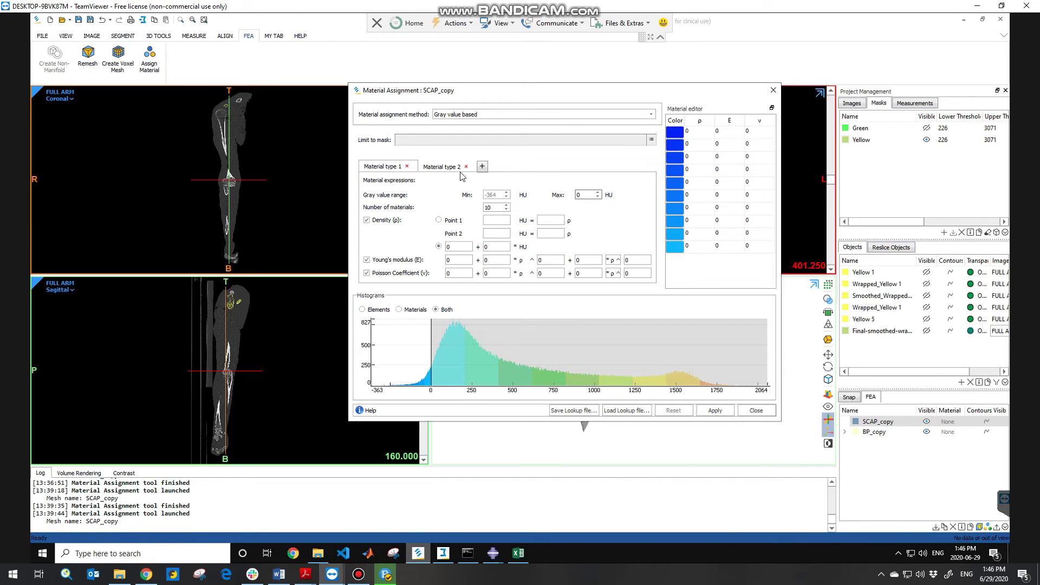
left_click(442, 167)
left_click(383, 167)
left_click_drag(650, 93, 393, 82)
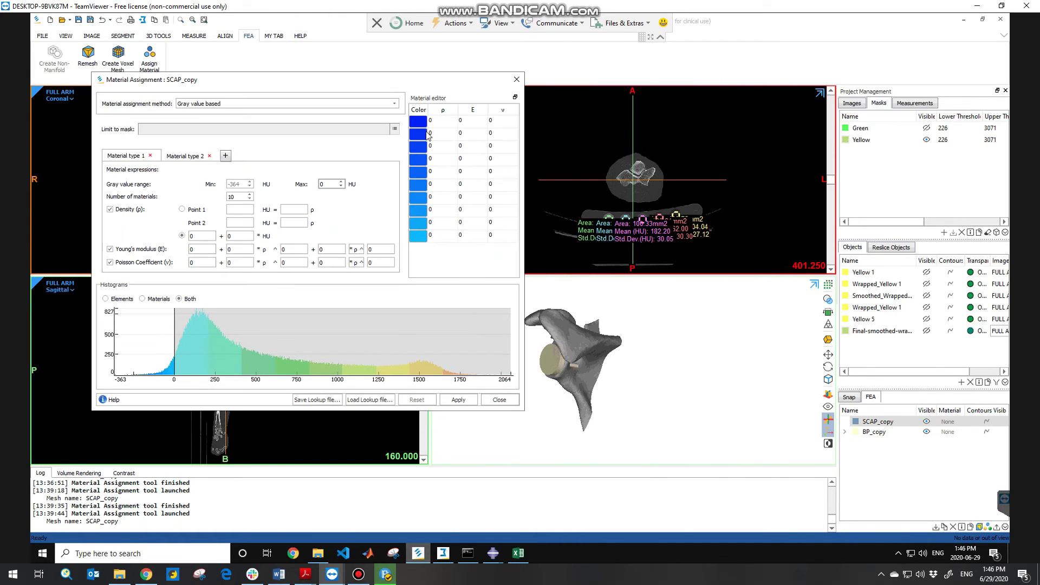
- Apply Material type settings to SCAP_copy, then close the Material Assignment dialog
left_click(459, 401)
left_click(500, 400)
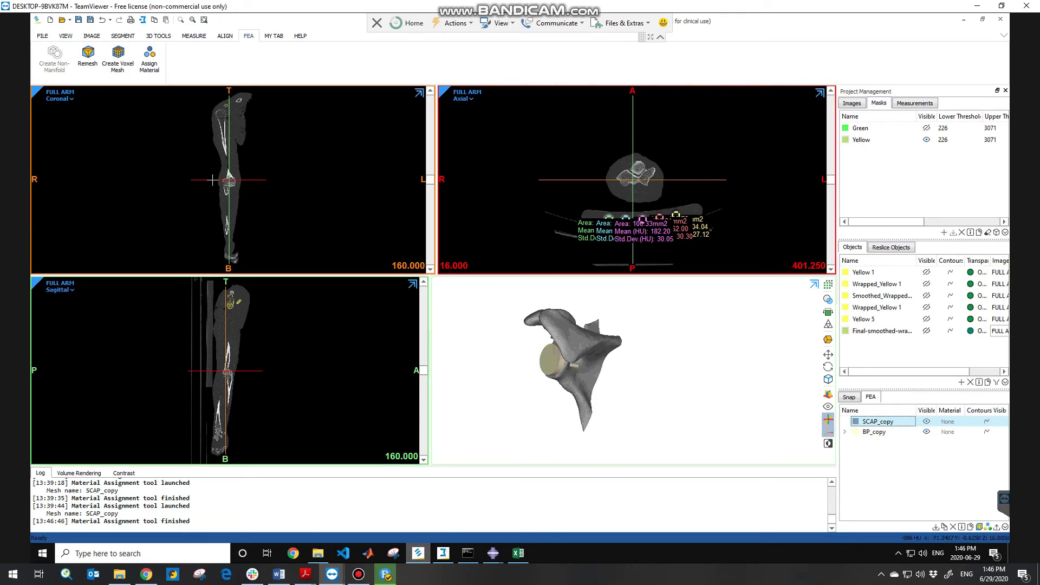
- Start an Abaqus (.inp) export from the FILE tab's Export list
left_click(42, 37)
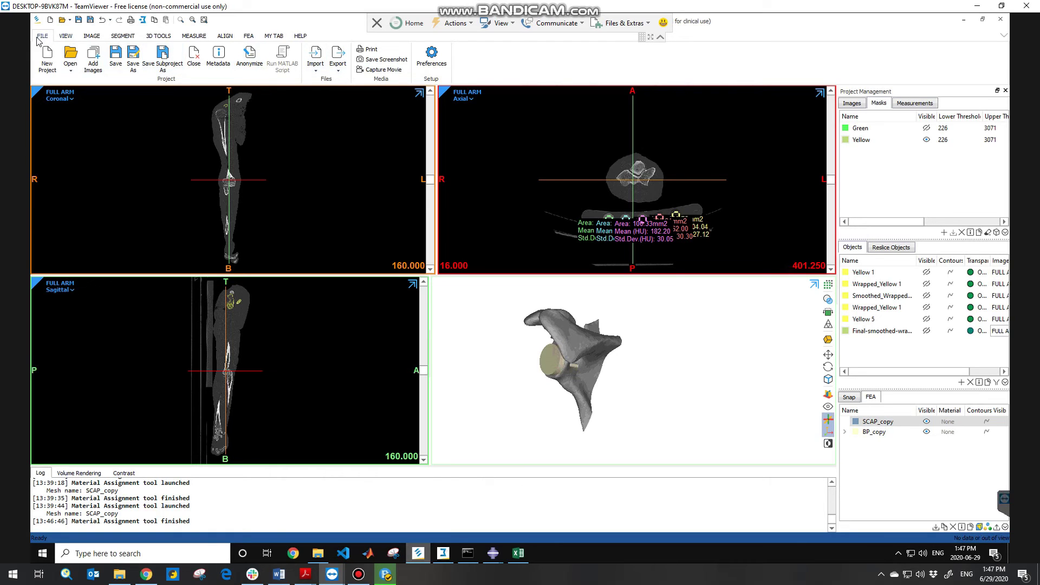
left_click(337, 60)
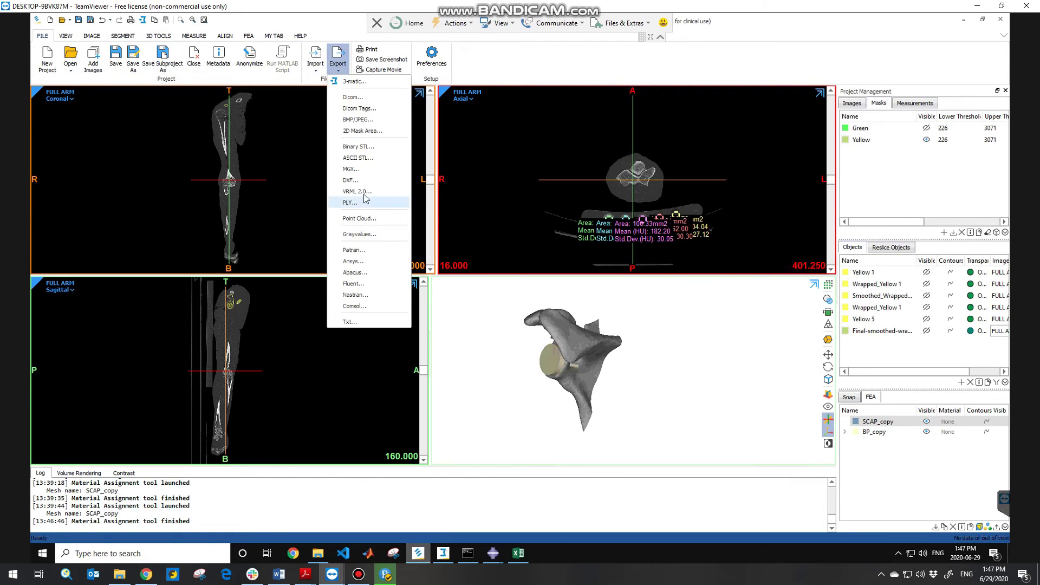
left_click(356, 273)
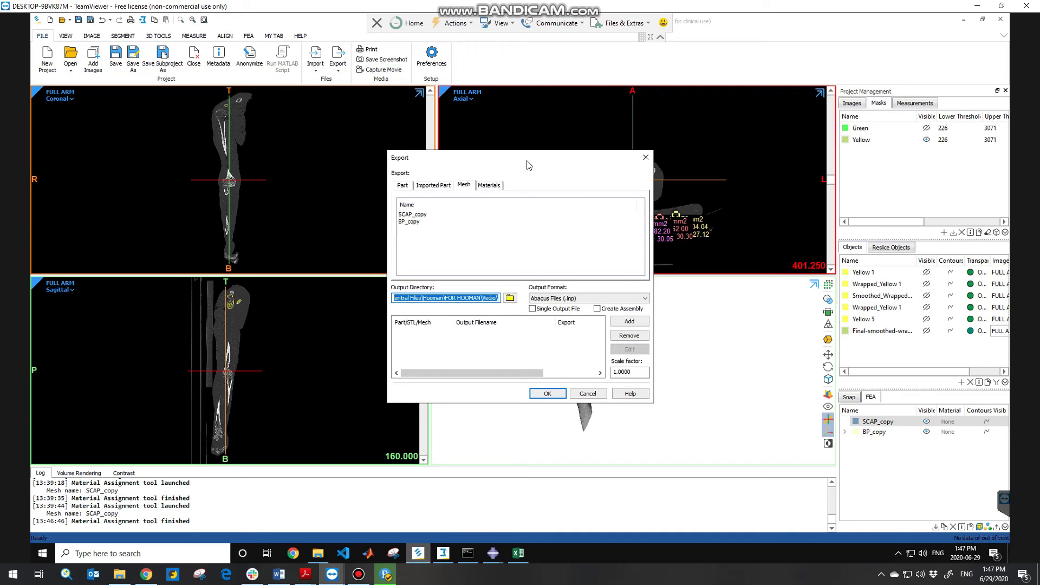
- Add SCAP_copy and BP_copy together to the Abaqus volume-mesh export list
left_click_drag(523, 153, 508, 133)
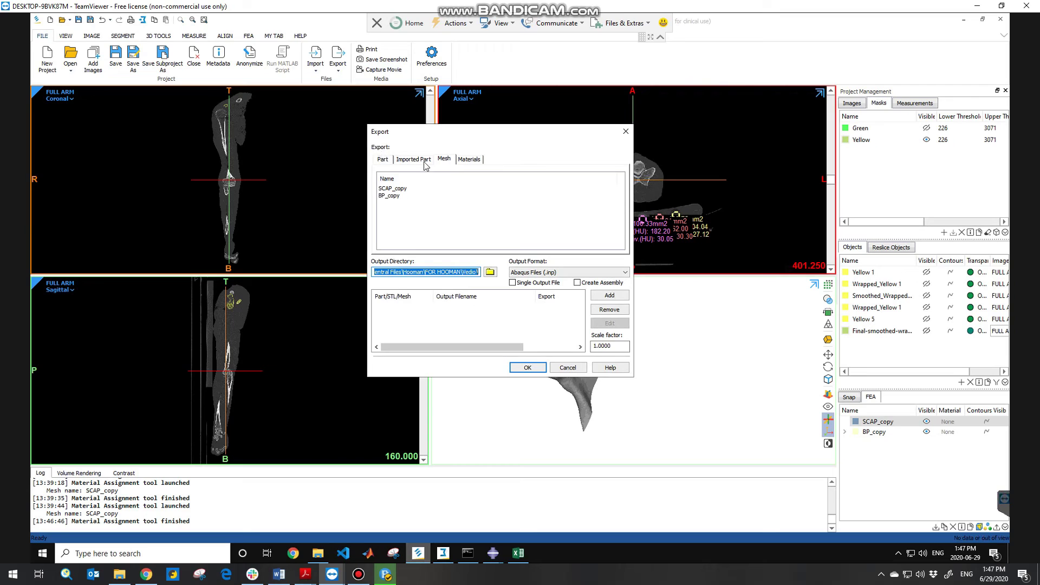
left_click(446, 162)
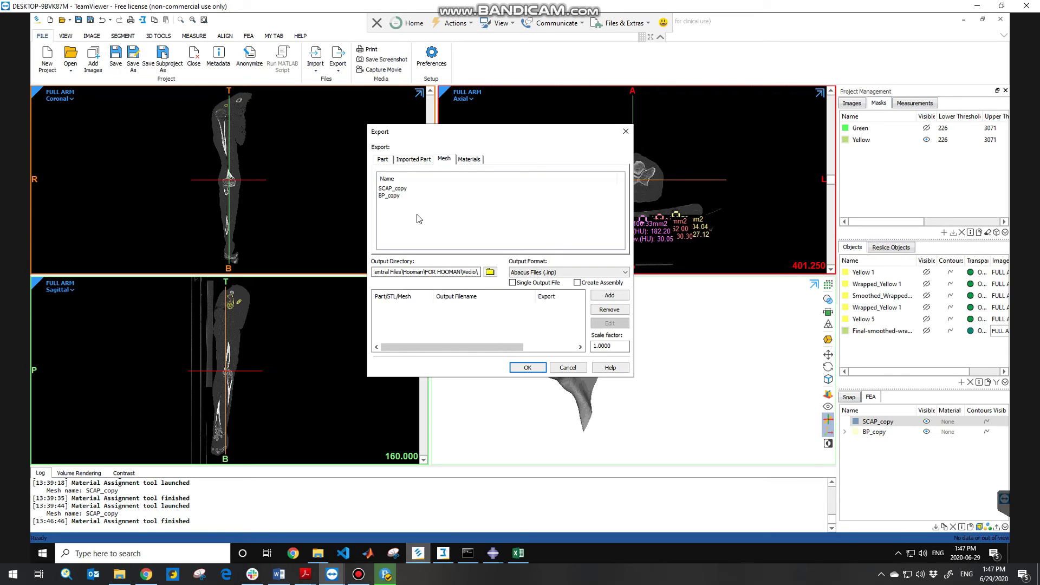
left_click(394, 190)
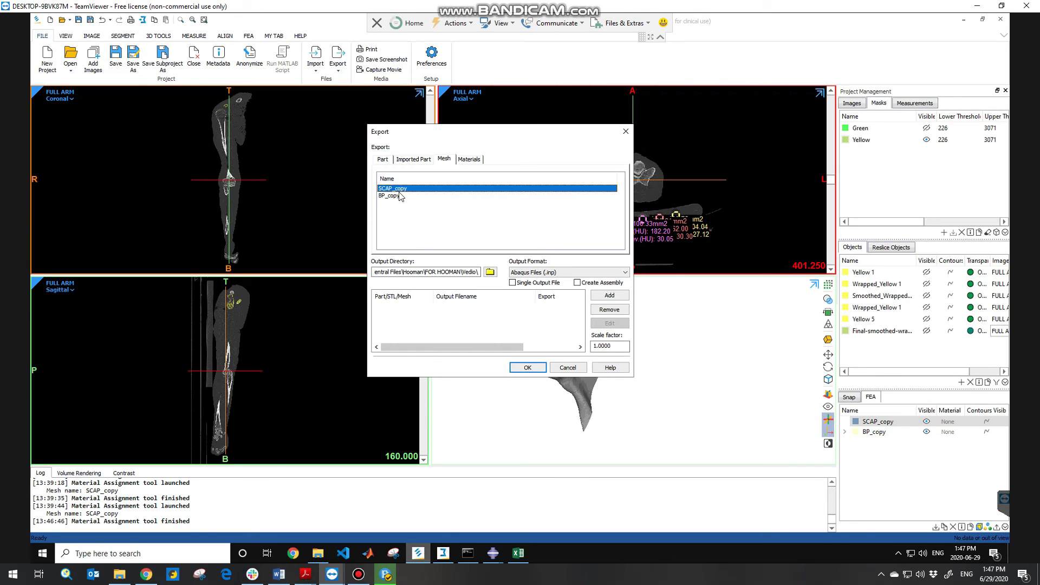
left_click(401, 197, "shift")
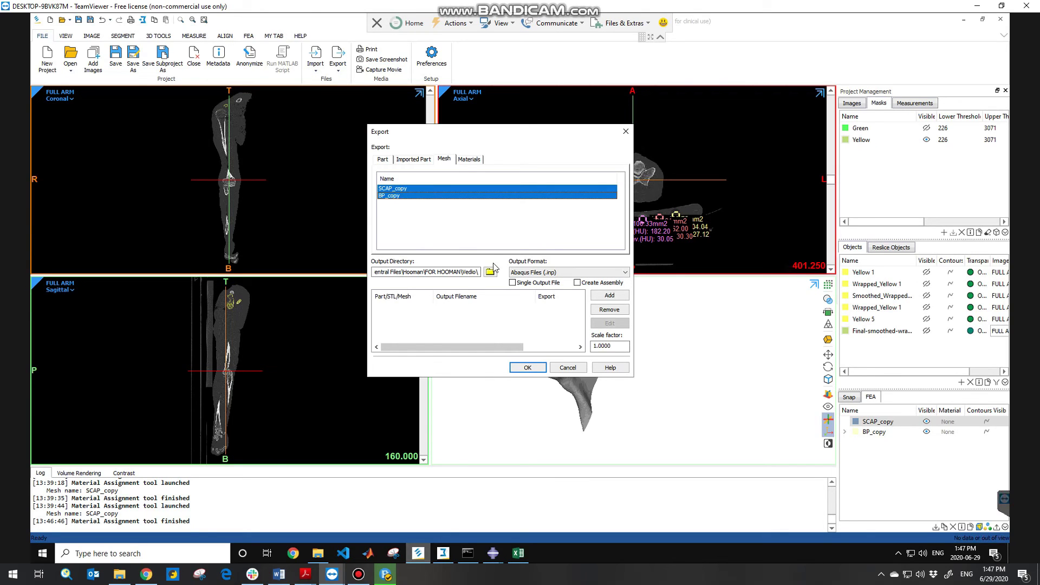
left_click(603, 298)
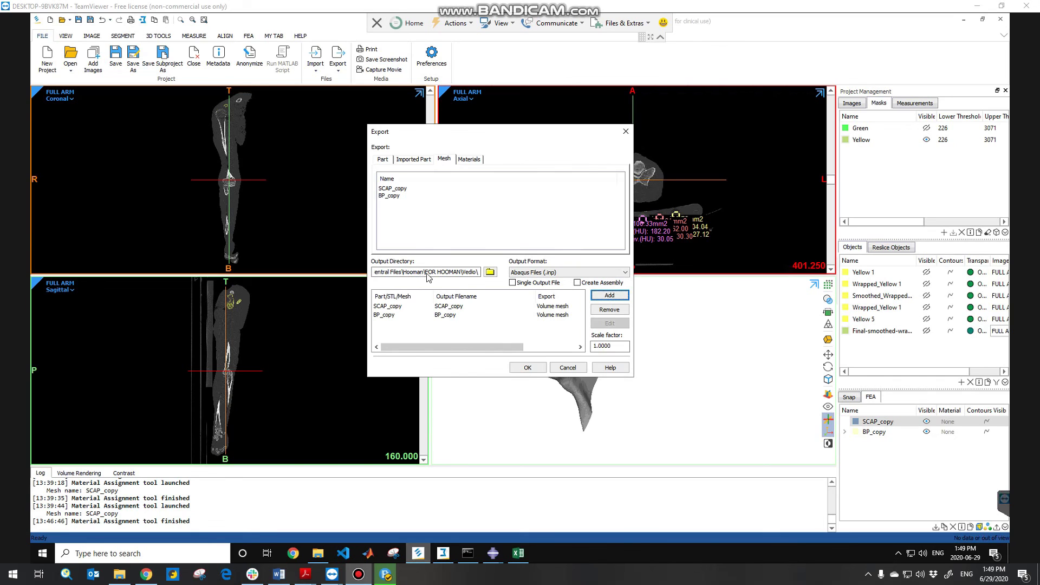
- Turn on Single Output File and Create Assembly for the Abaqus .inp export
left_click(513, 283)
left_click(577, 283)
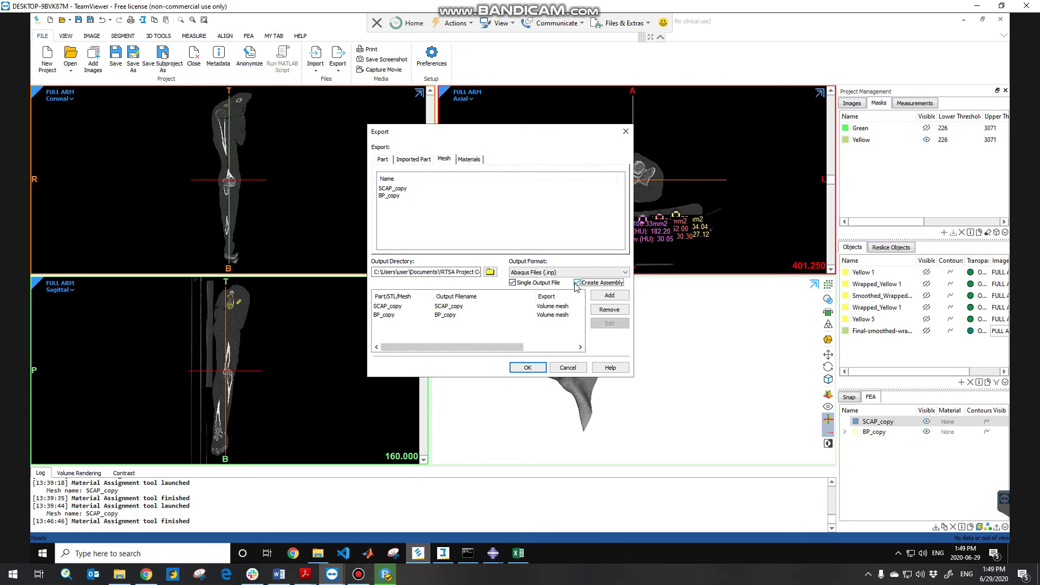